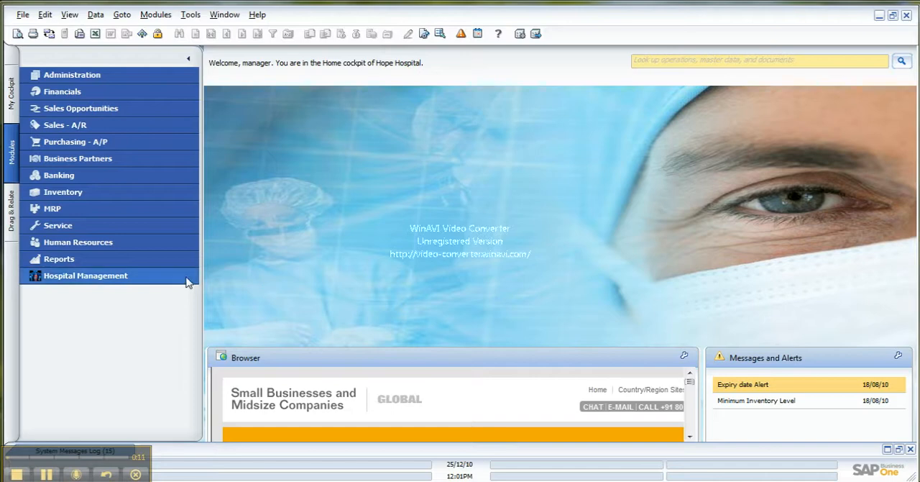
Open the LAB MANAGER form from the Pathology master forms of Hospital Management
left_click(188, 279)
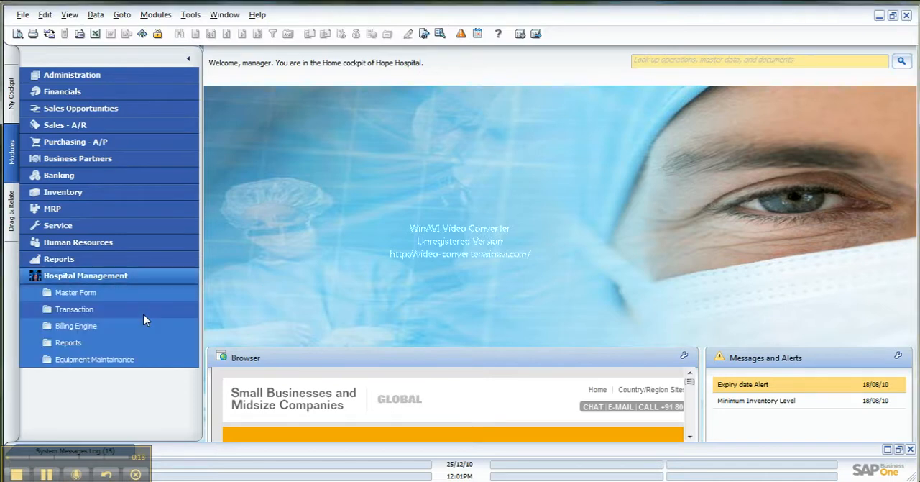
left_click(143, 313)
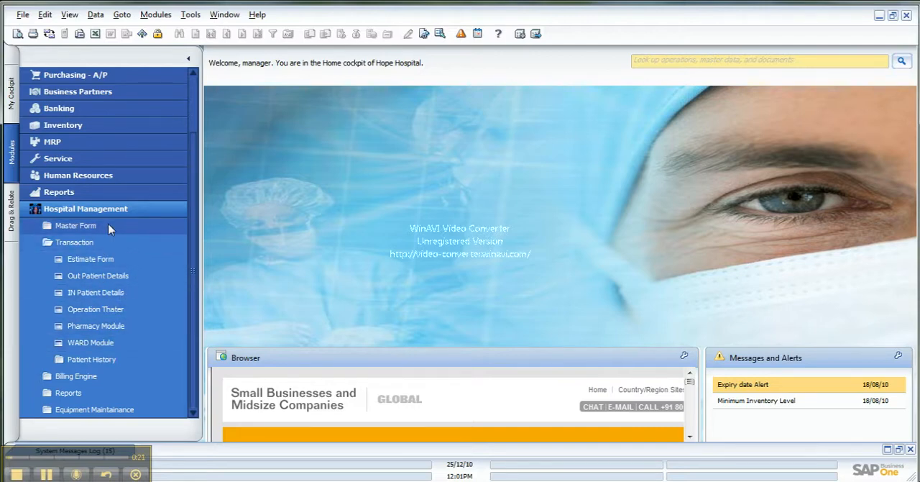
left_click(110, 228)
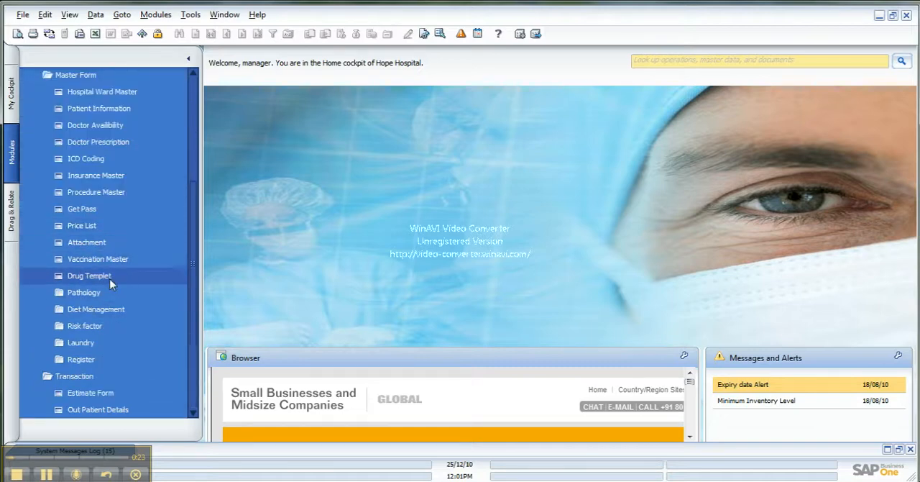
left_click(102, 293)
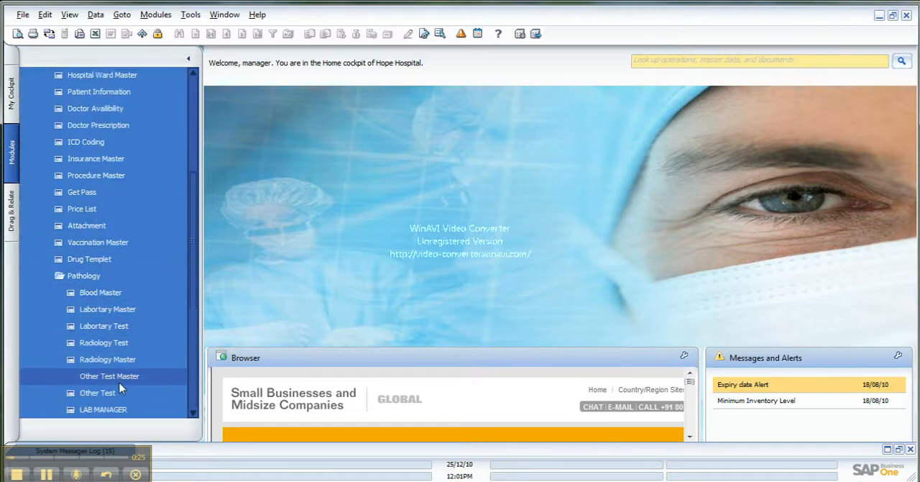
left_click(109, 410)
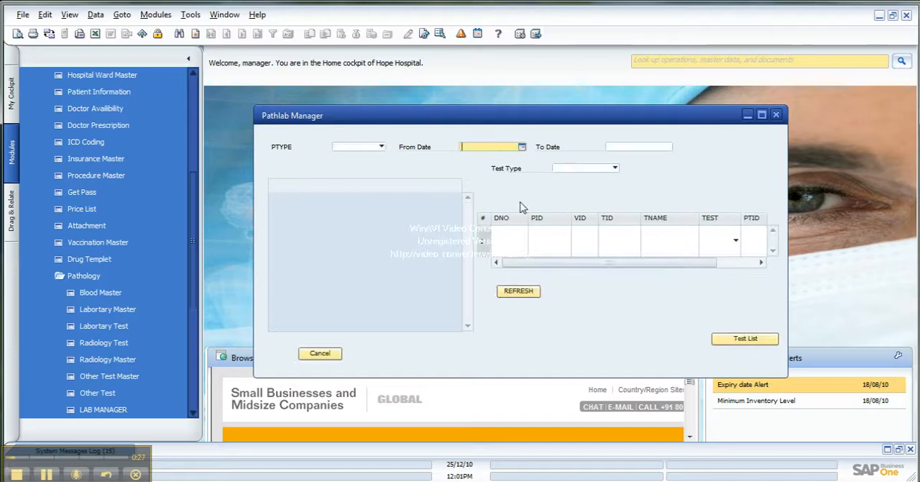
Filter the pathology tests by patient type IPD, dates 25/12/09 to 25/12/10 and test type Laboratory
left_click(380, 148)
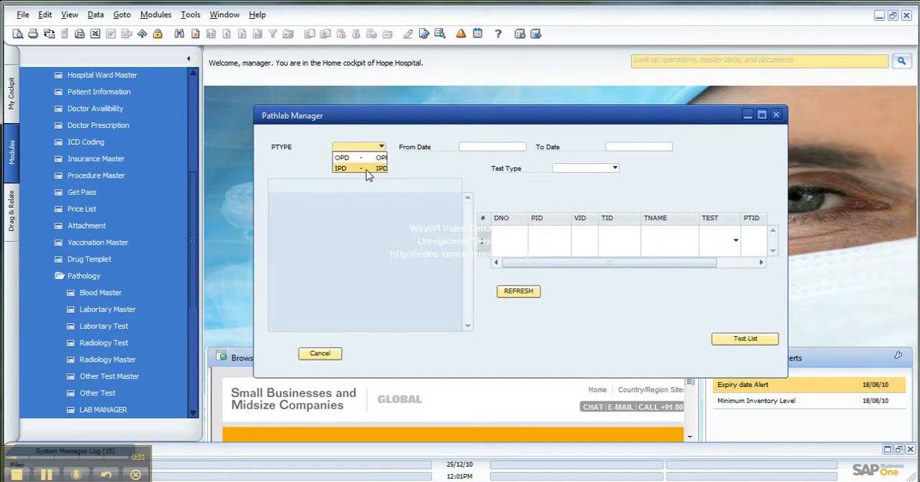
left_click(367, 170)
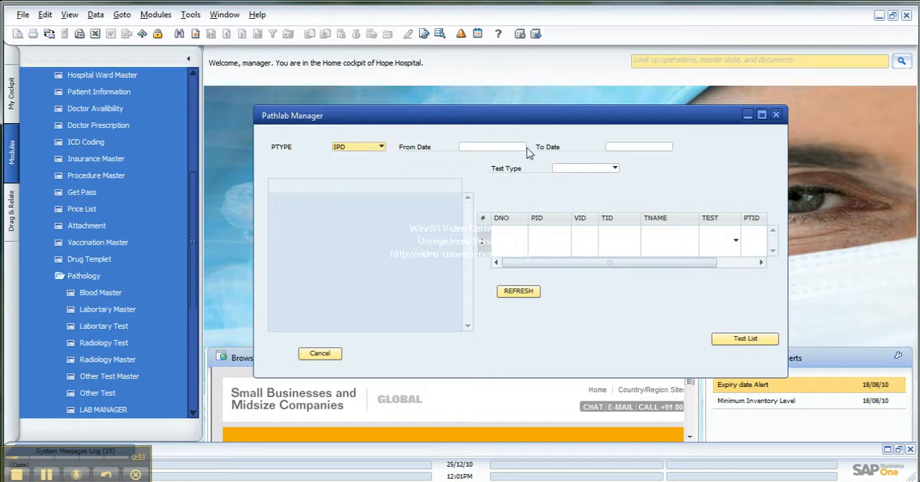
left_click(521, 148)
left_click(522, 148)
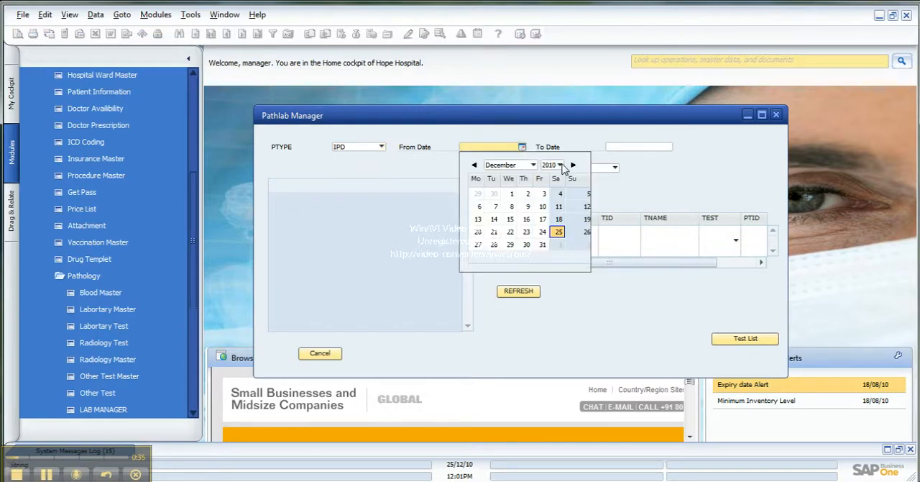
left_click(560, 165)
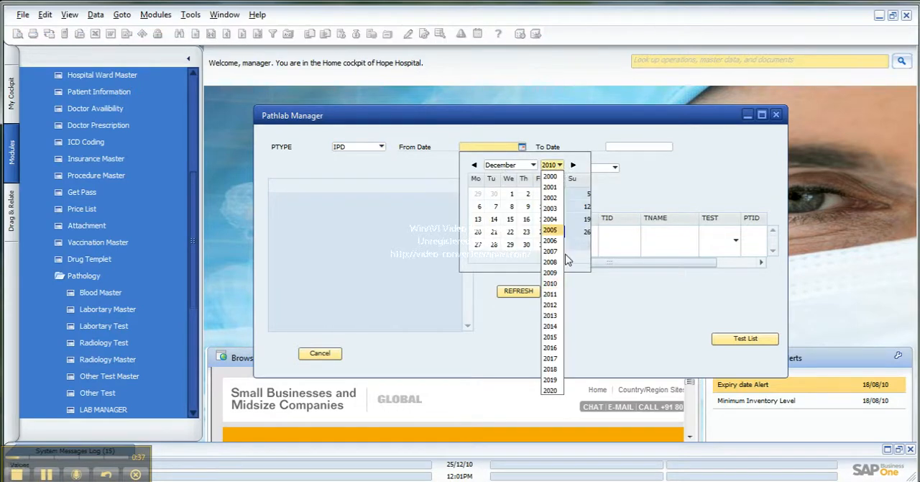
left_click(553, 272)
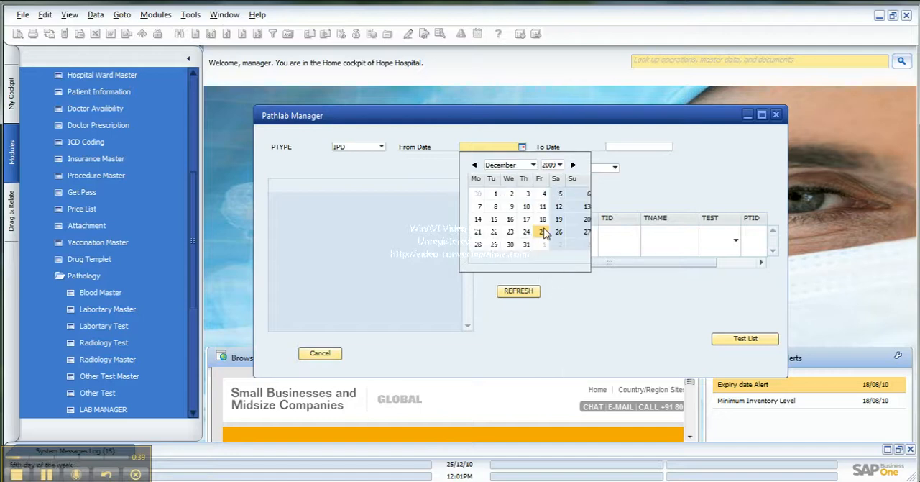
left_click(542, 231)
left_click(668, 148)
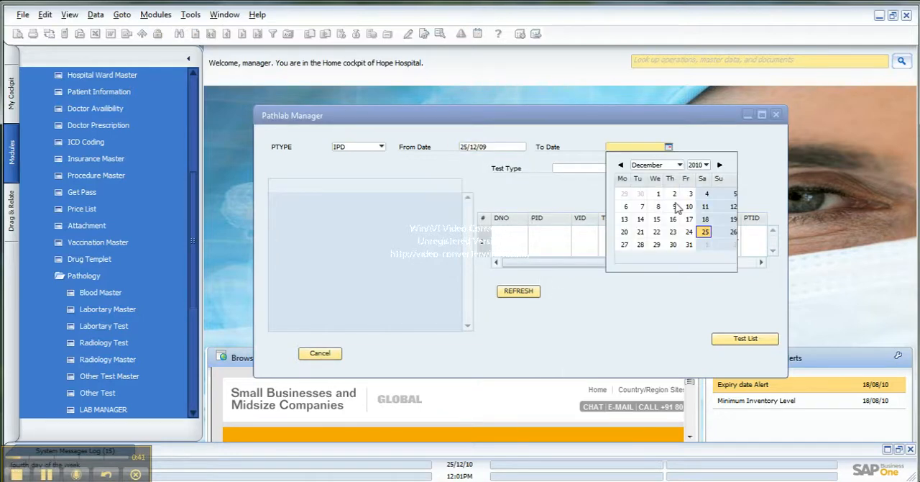
left_click(706, 238)
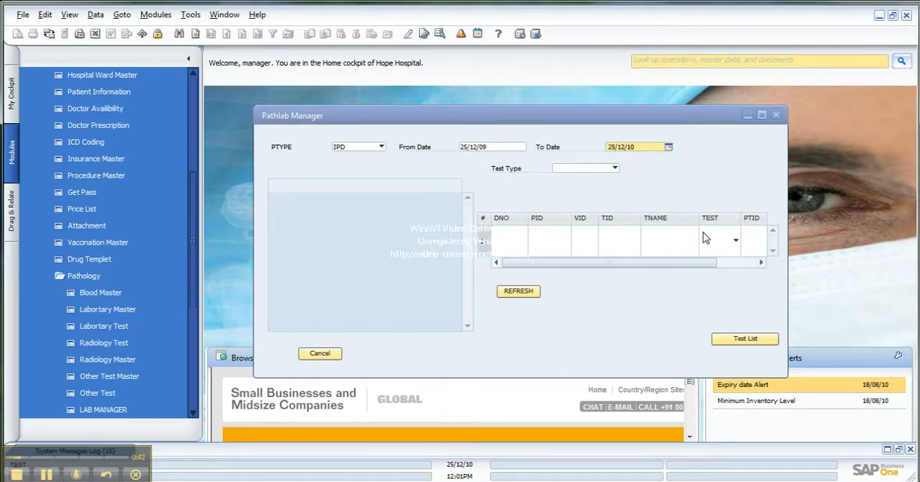
left_click(615, 167)
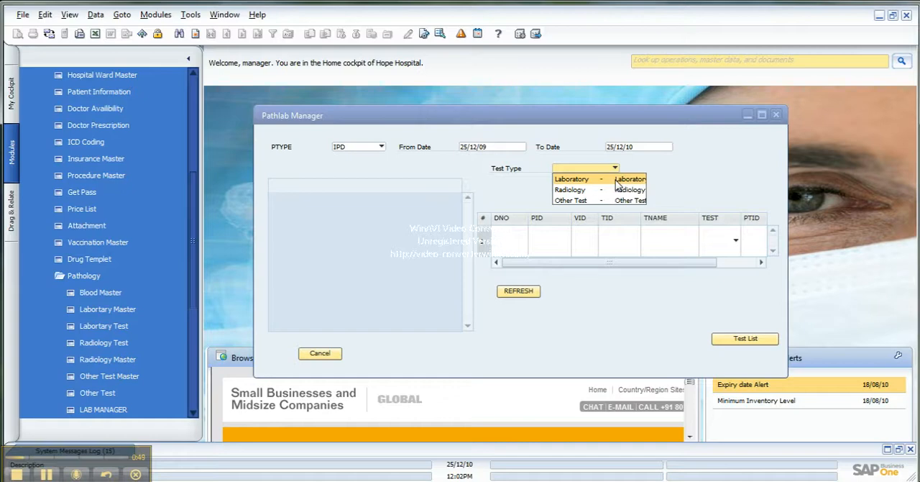
left_click(616, 180)
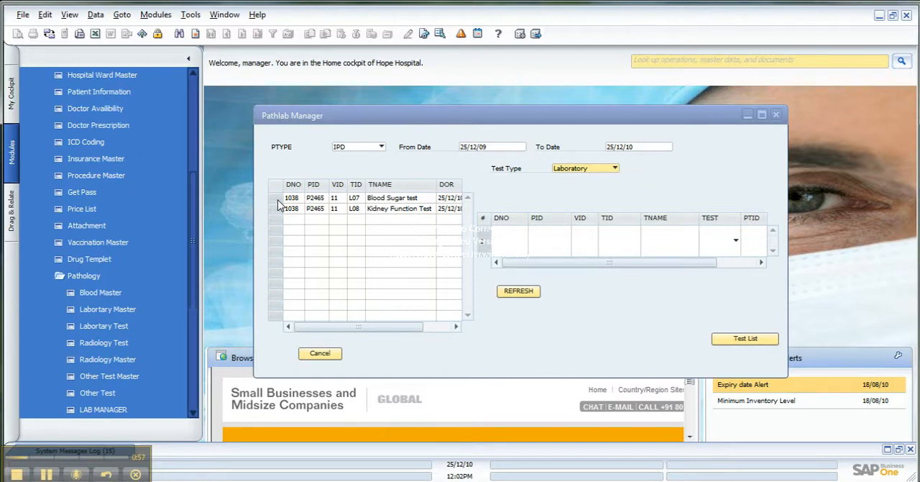
Select the Blood Sugar test from the pending list and set its test status to Done
left_click(279, 200)
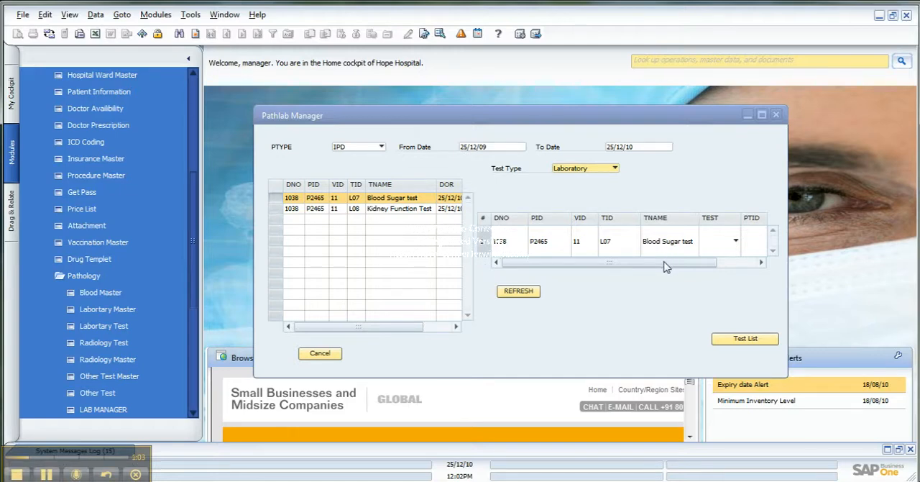
left_click_drag(665, 266, 635, 273)
left_click_drag(697, 264, 728, 267)
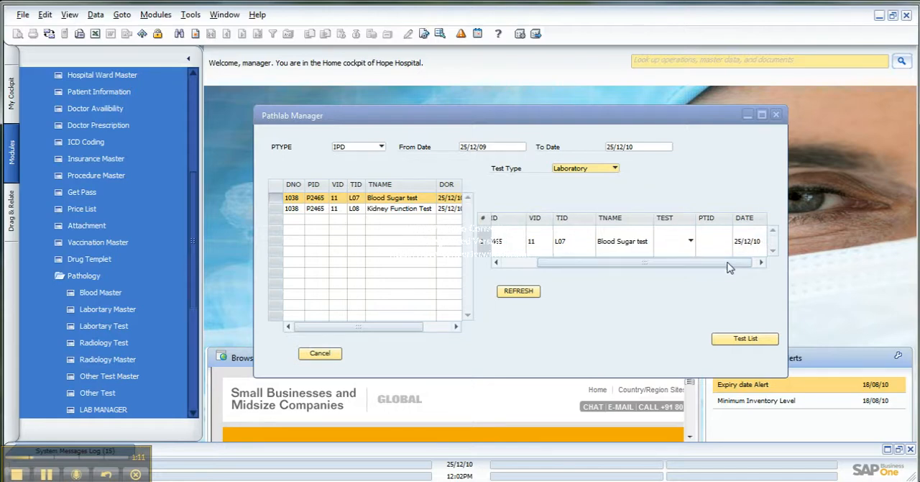
mouse_move(728, 267)
left_mouse_down()
mouse_move(701, 268)
mouse_move(724, 270)
left_mouse_up()
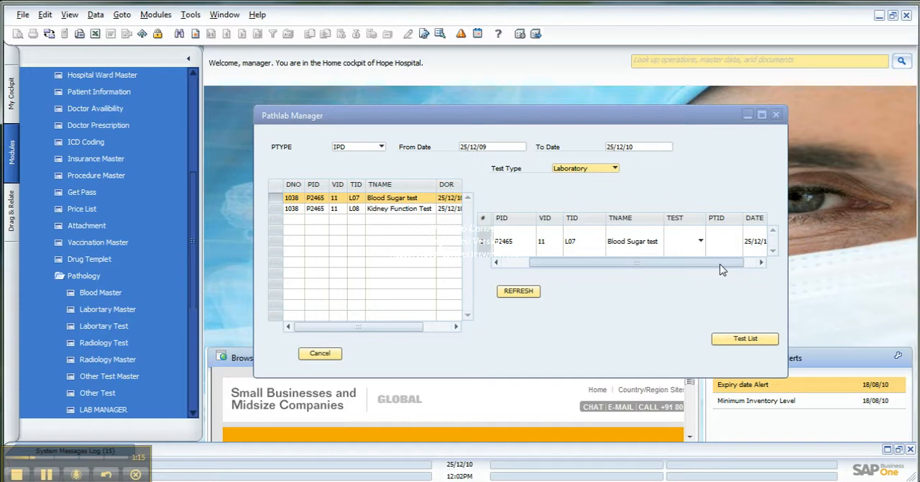
left_click(699, 242)
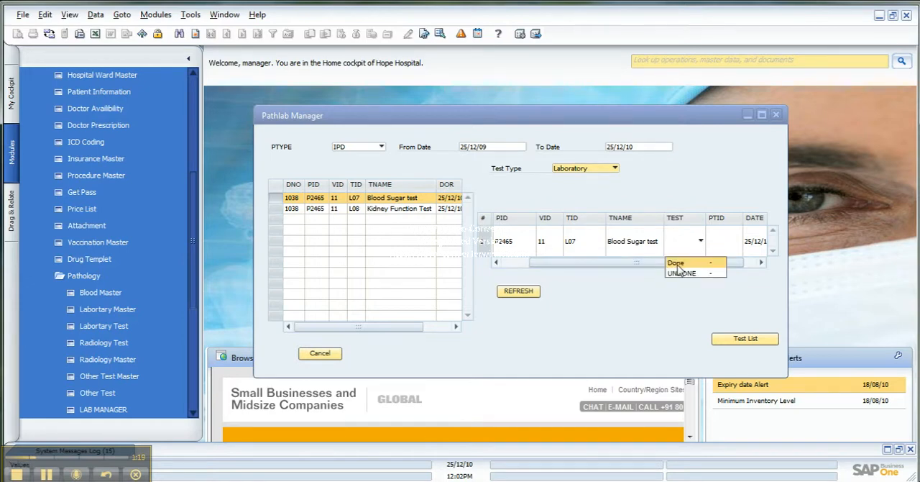
left_click(677, 264)
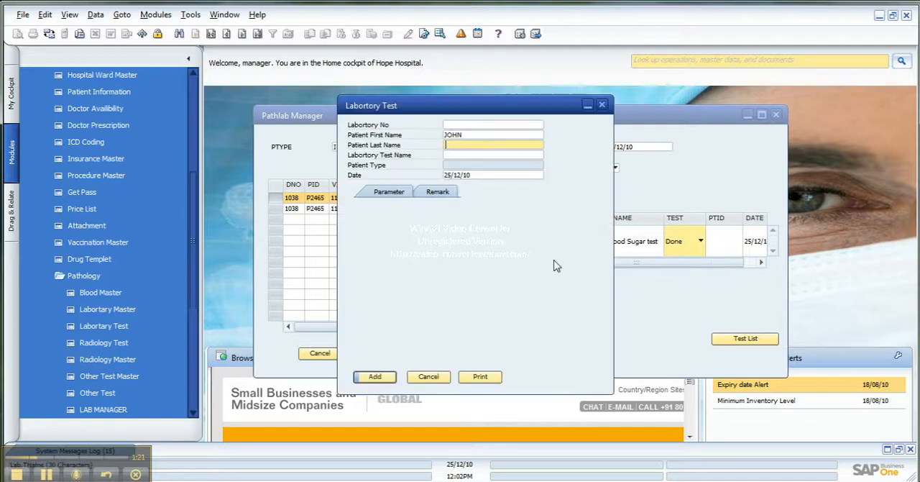
Enter the Blood Sugar test findings Haemoglobin 12, MCHC 33, RDW-SD 52 and PCT 0.110, and save the laboratory test record
left_click(389, 194)
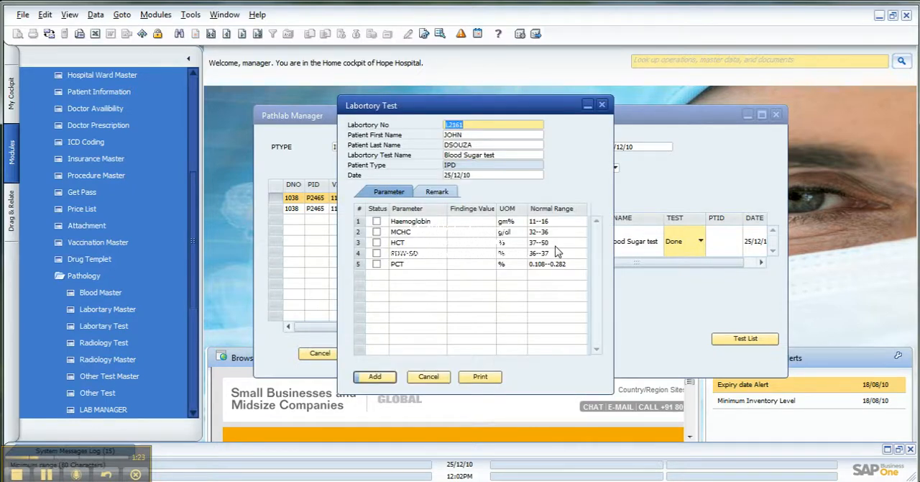
left_click(481, 224)
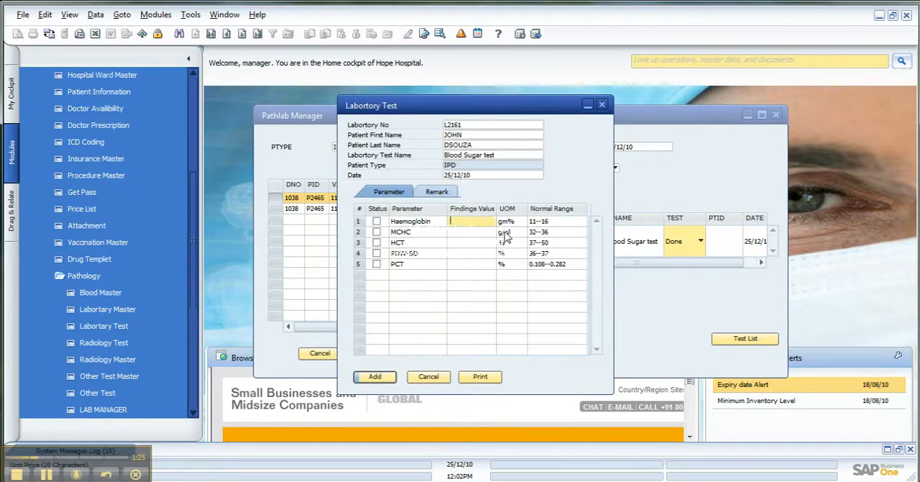
type("12")
key("Down")
type("33")
key("Down")
key("Down")
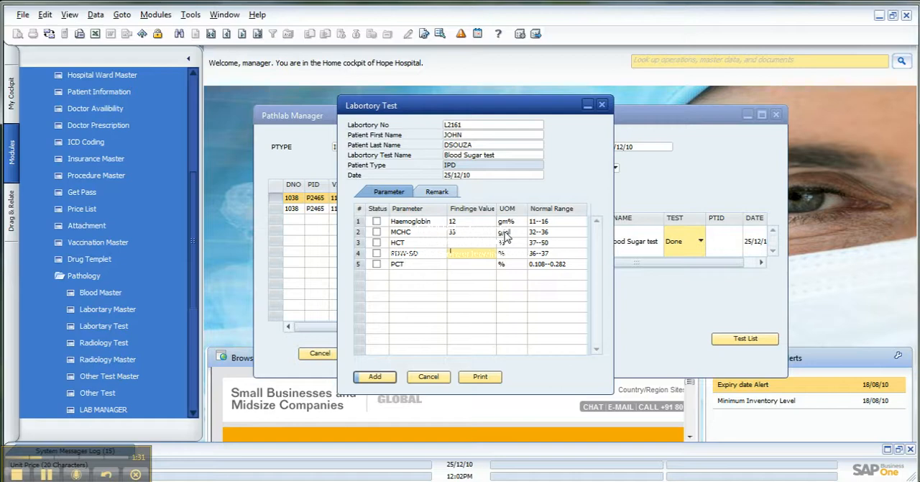
type("52")
key("Down")
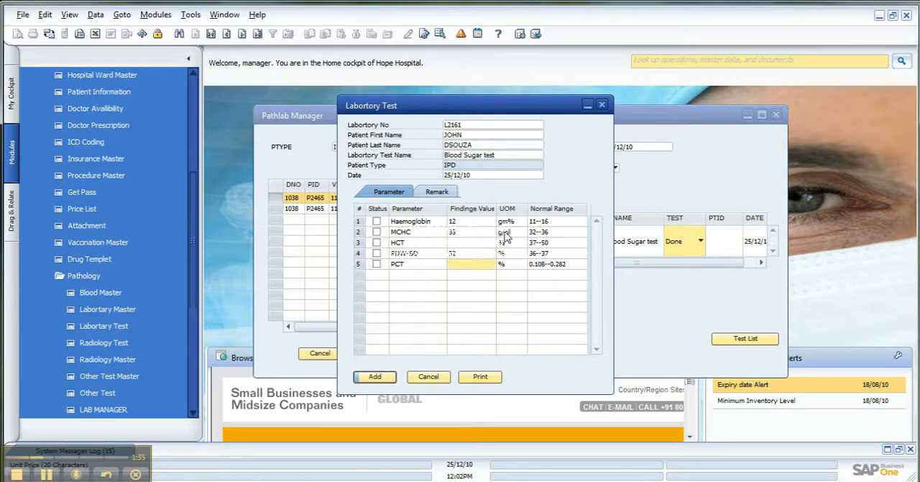
type("0.110")
left_click(375, 378)
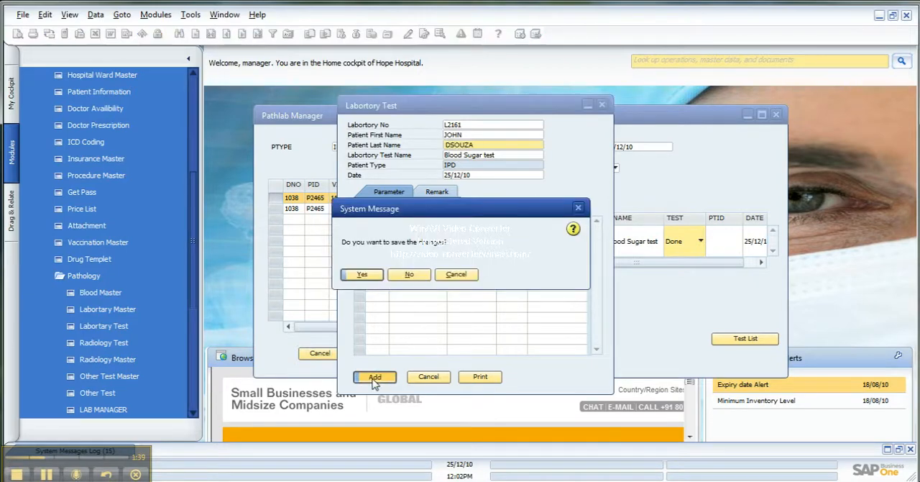
left_click(368, 274)
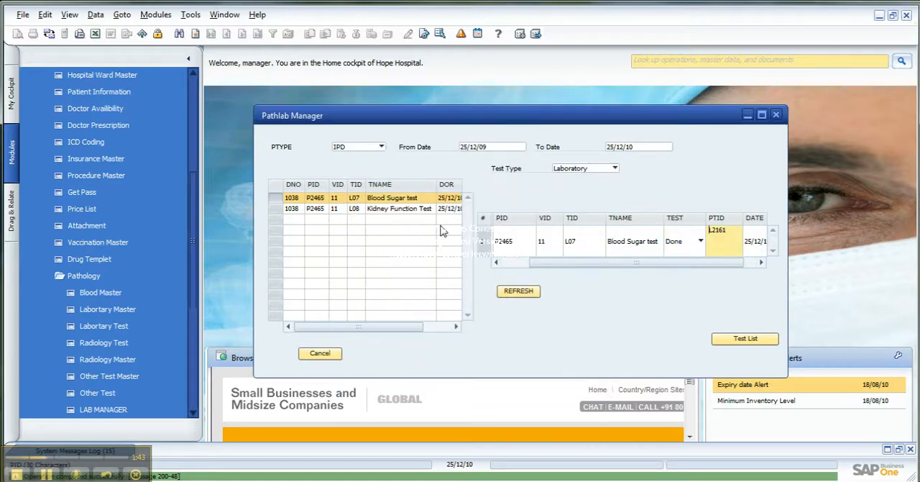
Select the Kidney Function Test, set its test status to Done and show its parameters
left_click(280, 208)
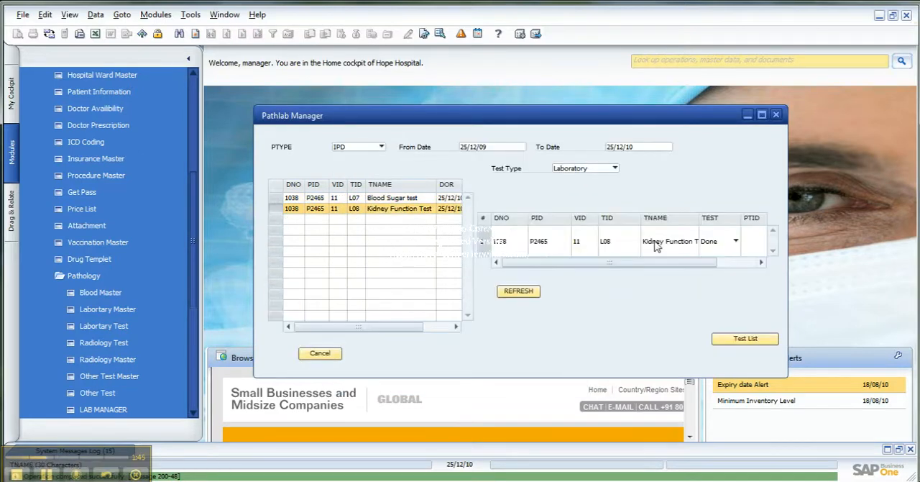
left_click(721, 242)
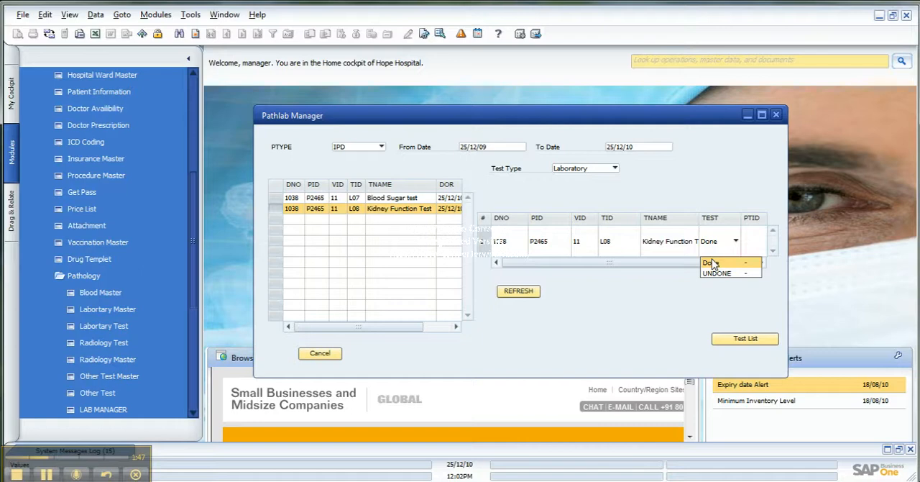
left_click(711, 252)
left_click(404, 191)
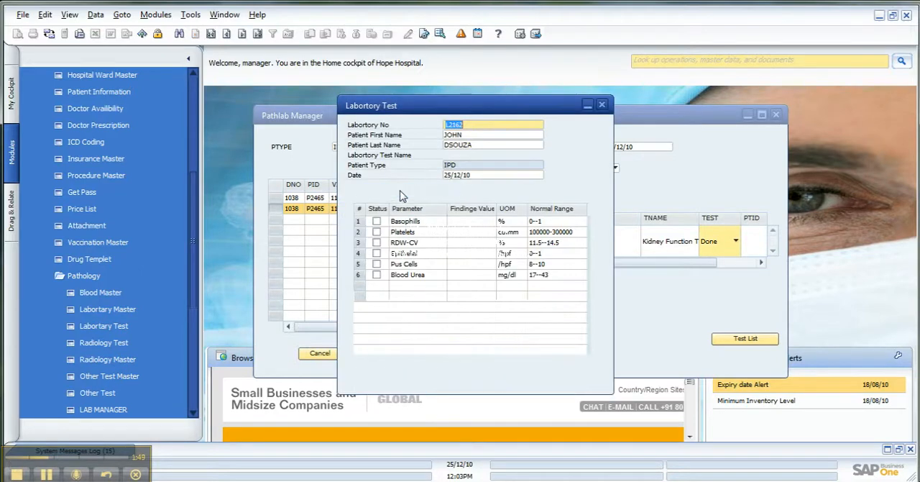
Enter the Kidney Function Test findings RDW-CV 12 and Epithelial 8, and save the laboratory test record
left_click(468, 243)
type("12")
key("Down")
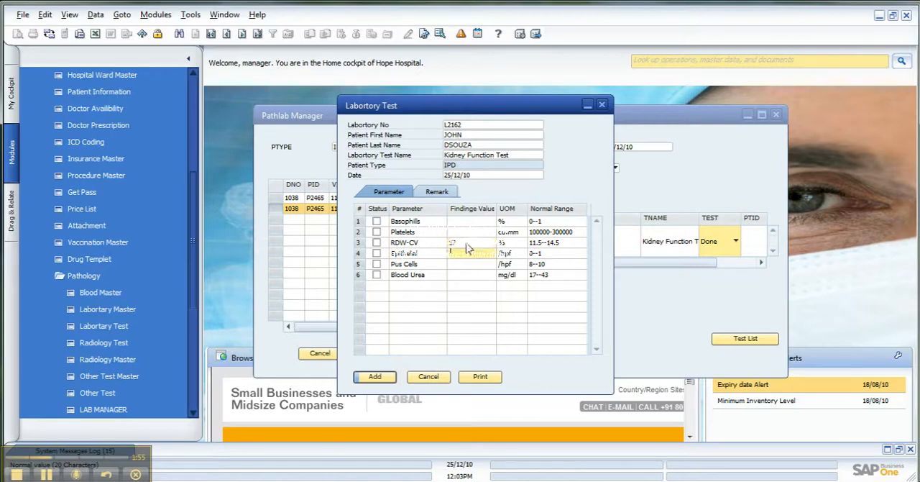
type("8")
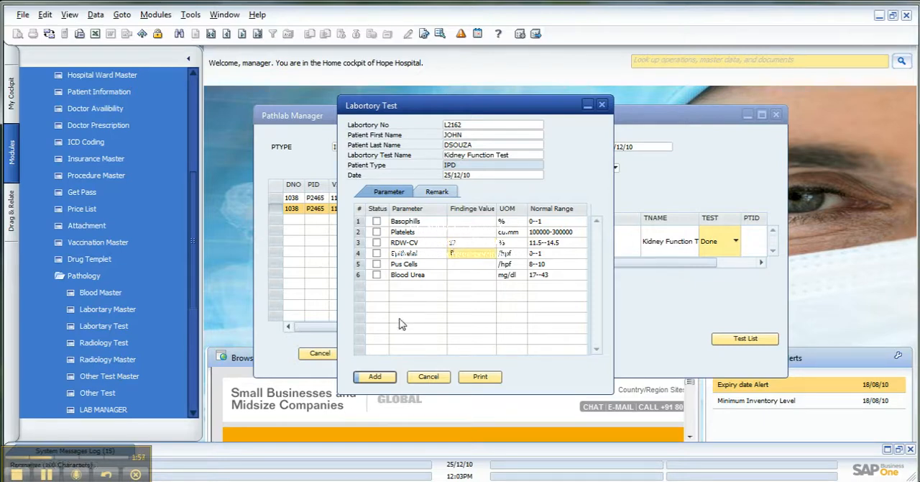
left_click(374, 376)
left_click(362, 274)
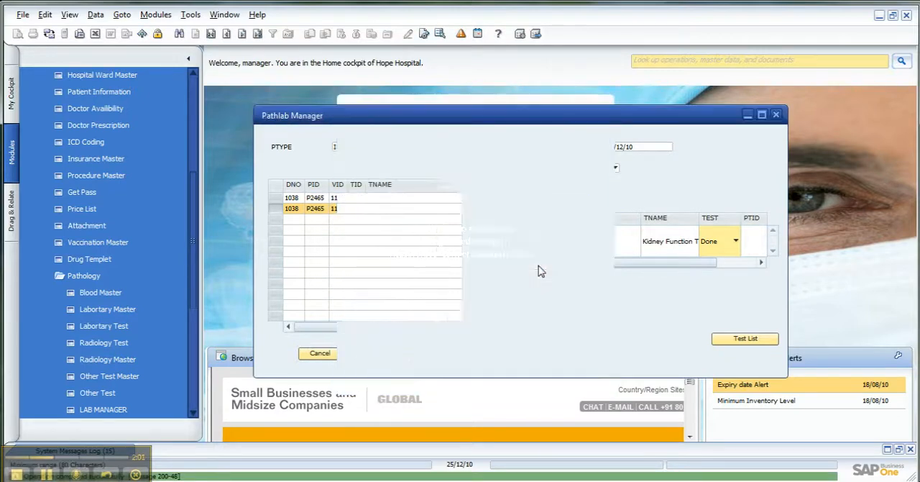
Switch the test type to Radiology and select the pending Single X-RAY KEE/Hand Ap test
left_click_drag(591, 260, 512, 261)
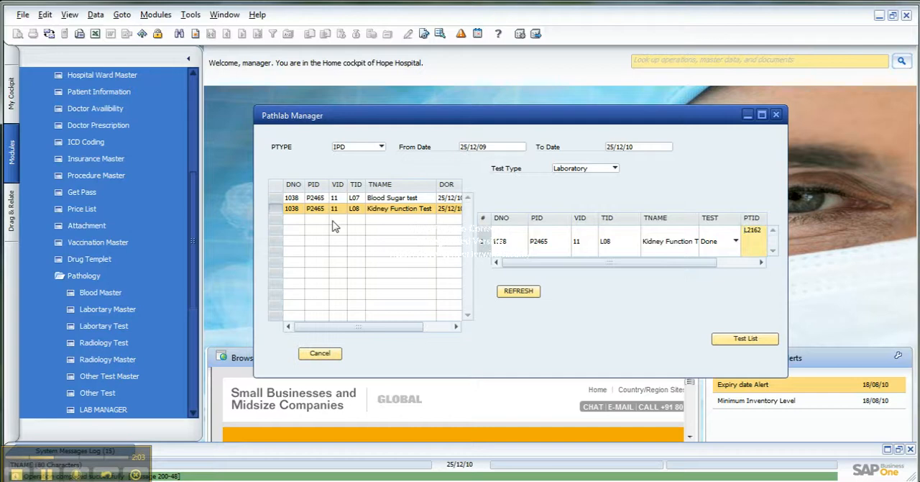
left_click(608, 171)
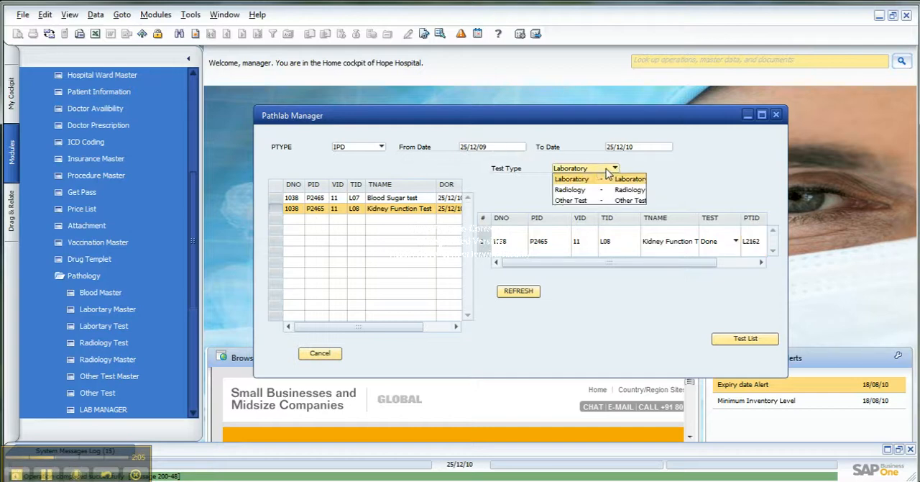
left_click(591, 190)
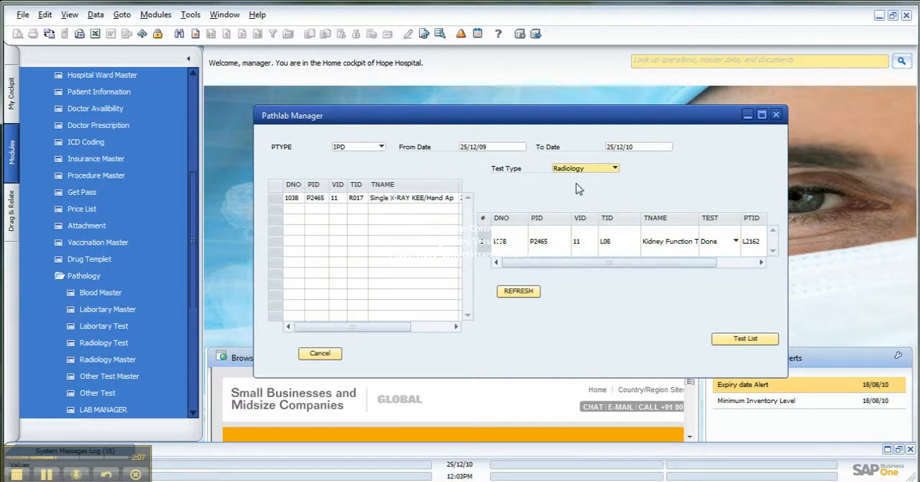
left_click(282, 203)
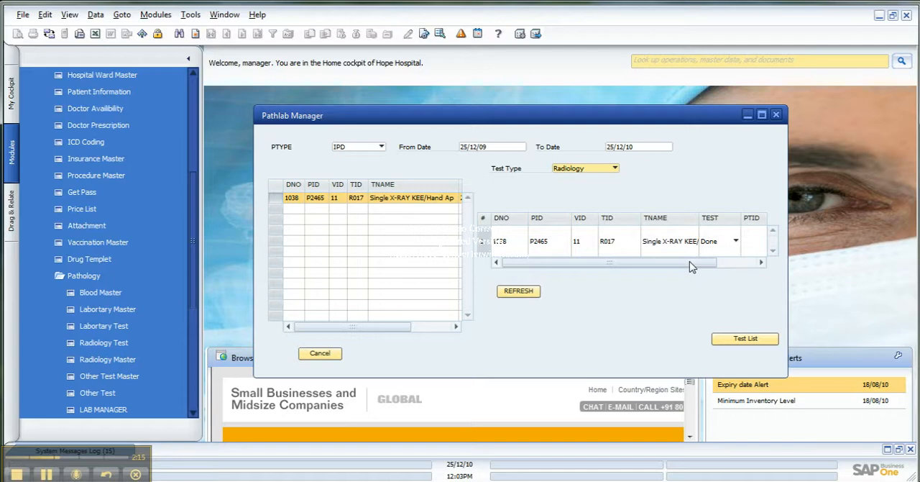
Set the X-ray test's status to Done to bring up its radiology test record
left_click_drag(690, 266, 719, 265)
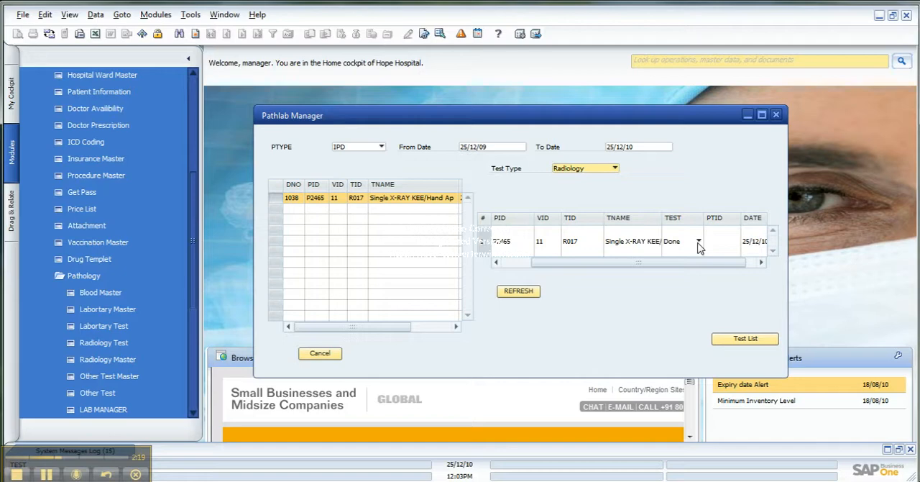
left_click(699, 243)
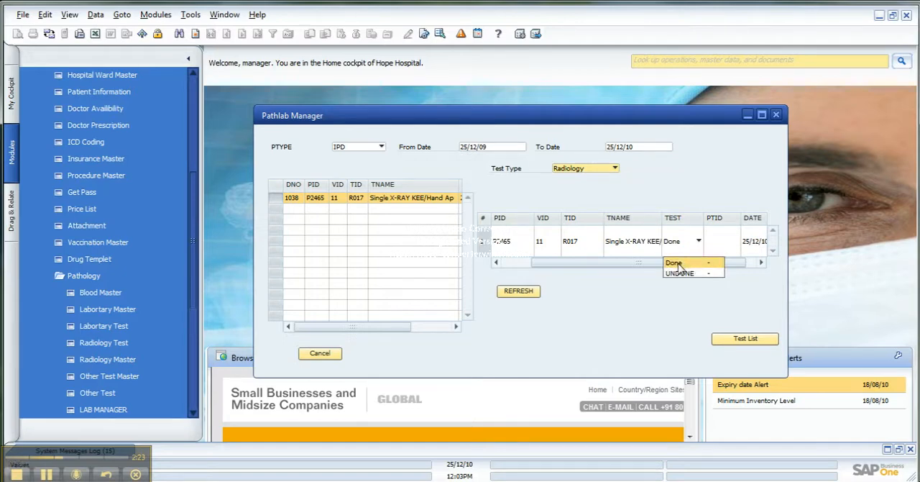
left_click(676, 263)
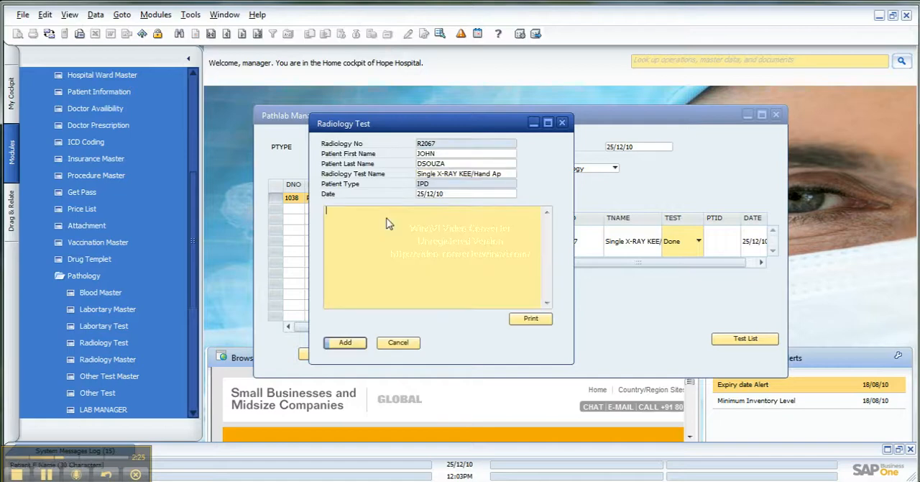
Enter "Fine..." as the X-ray findings, save the radiology test record and close the Pathlab Manager
left_click(387, 218)
type("Fine...")
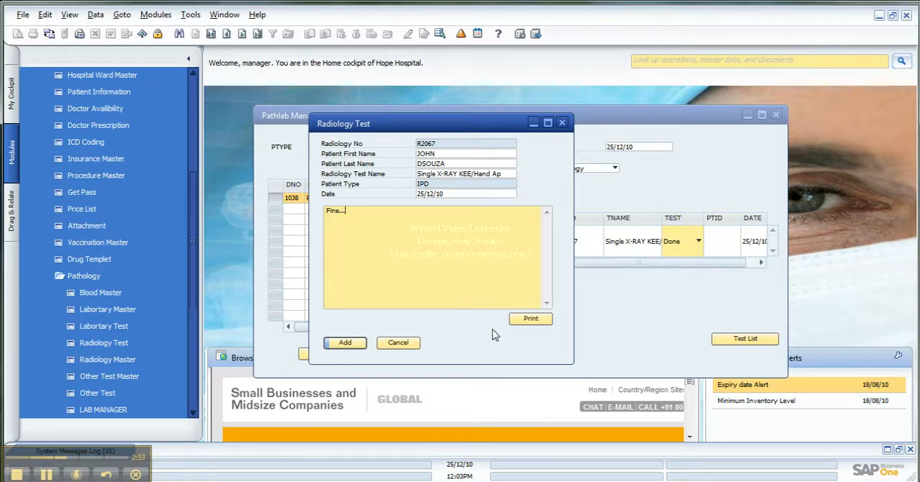
left_click(543, 325)
left_click(347, 343)
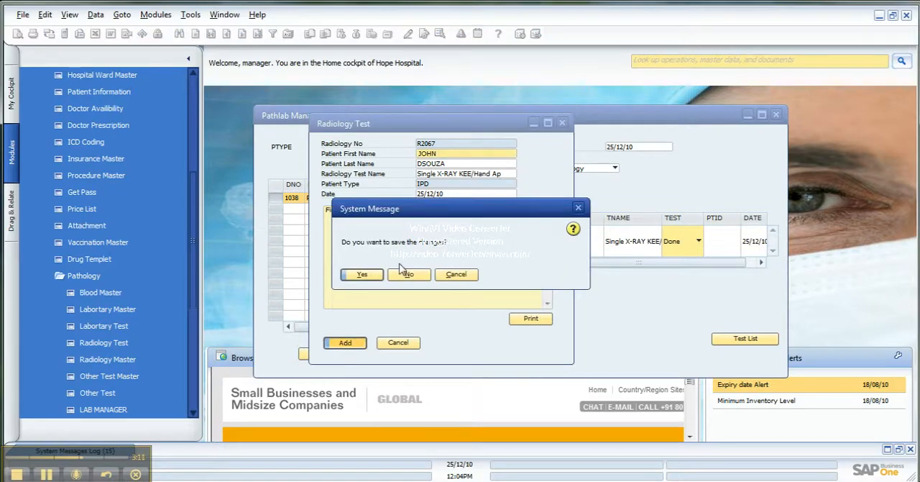
left_click(363, 276)
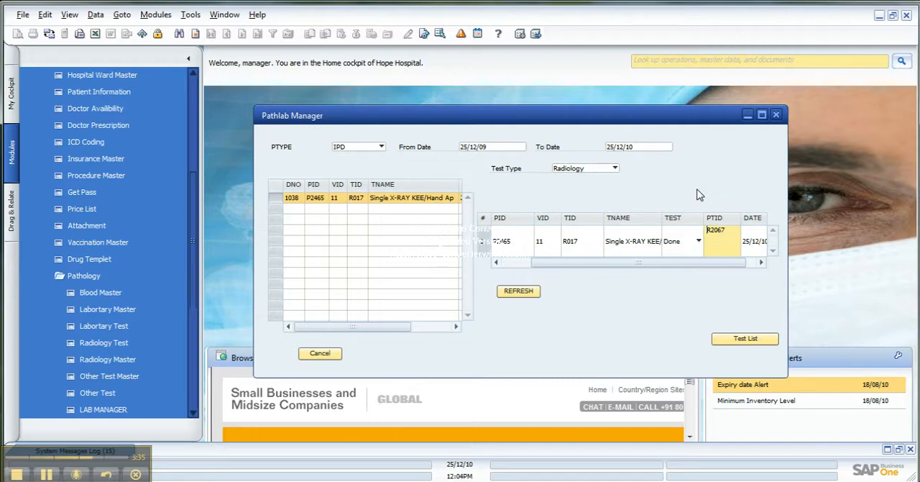
left_click(778, 115)
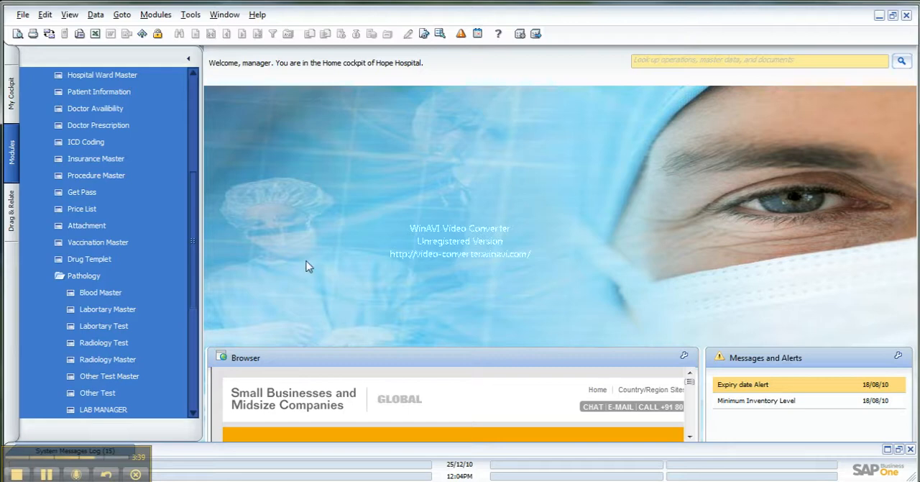